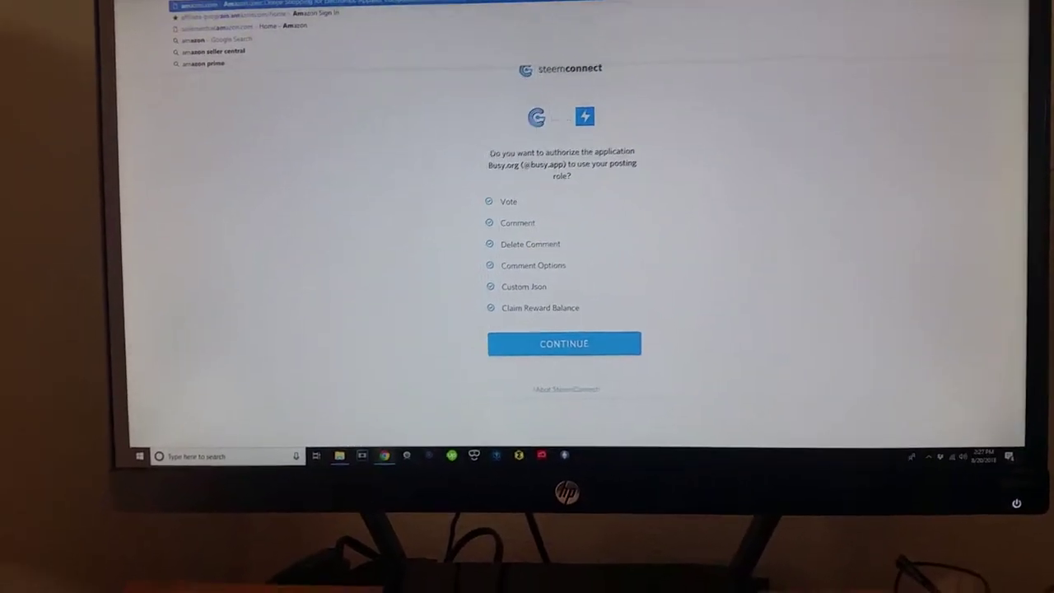
type("m")
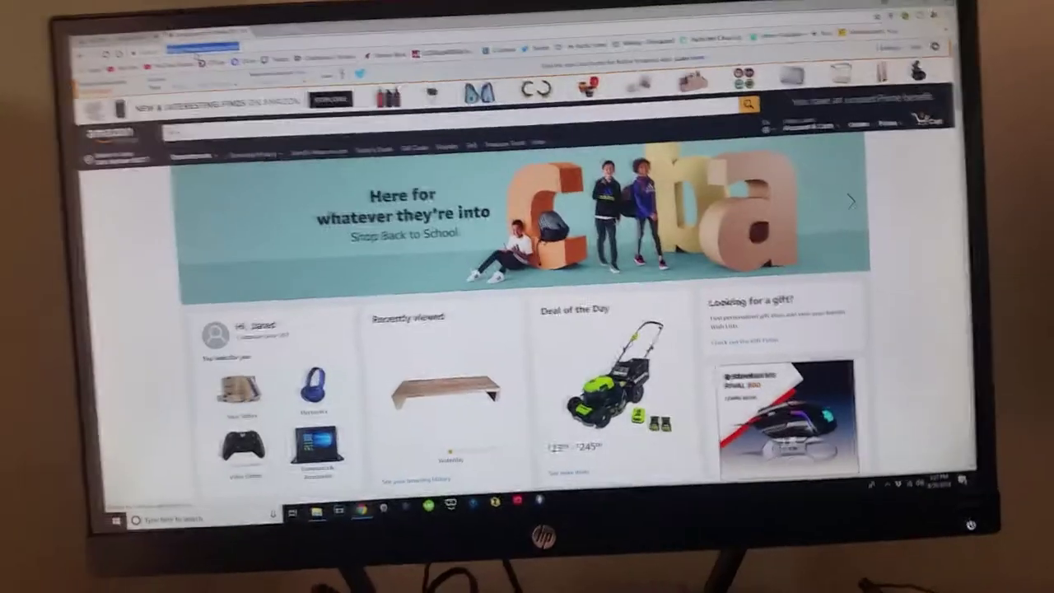
type("am")
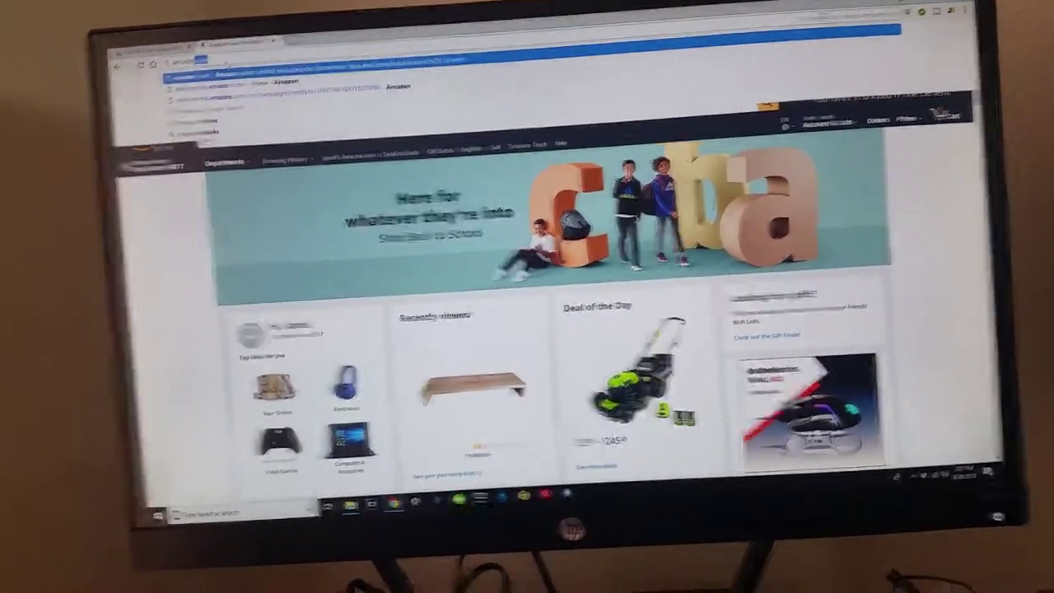
type("azon seller")
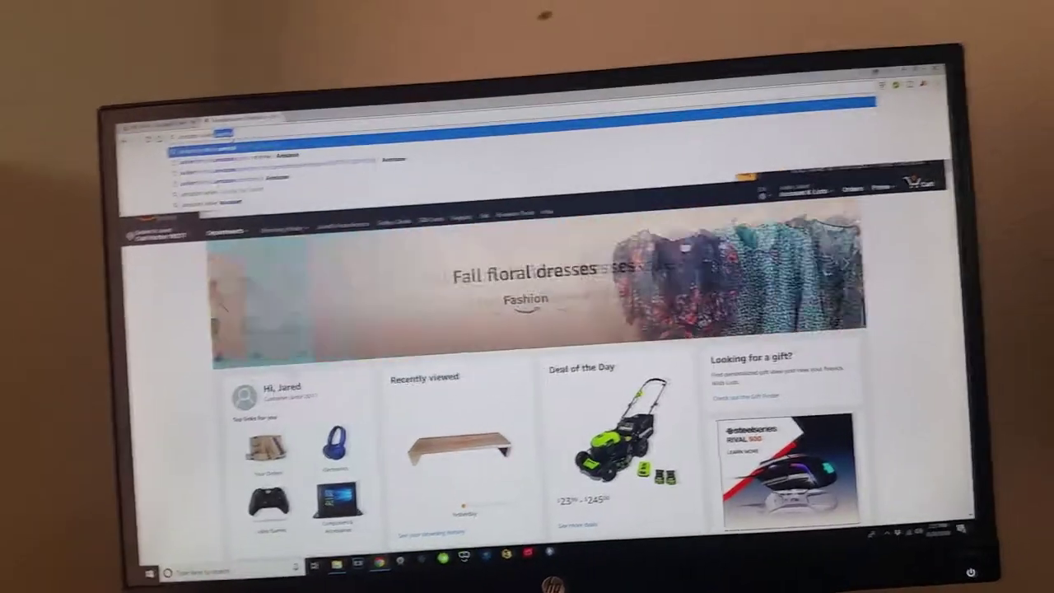
- Run the Google search for 'amazon seller central' from the address bar
key("Return")
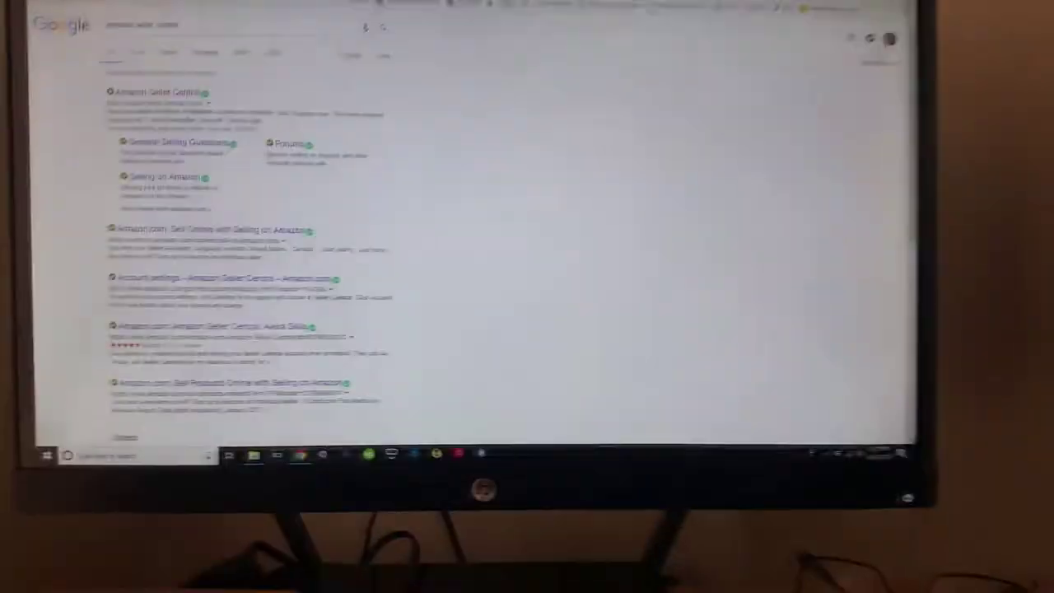